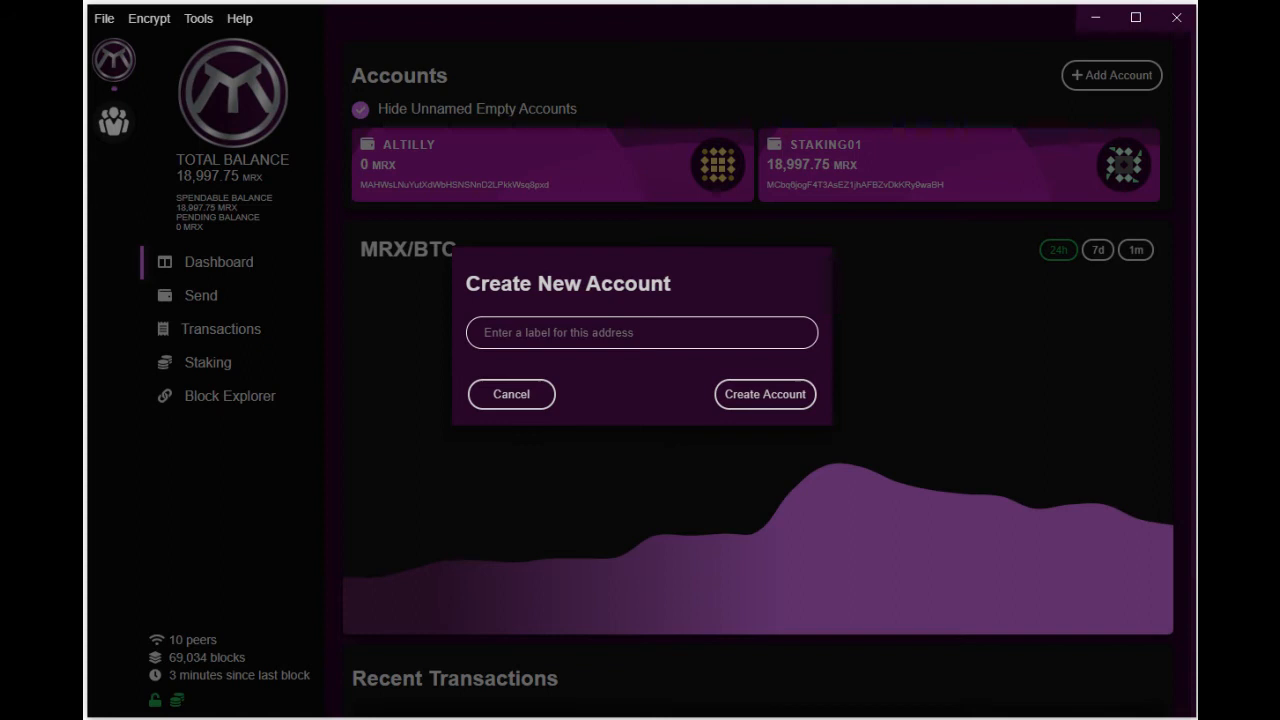
type("Governor")
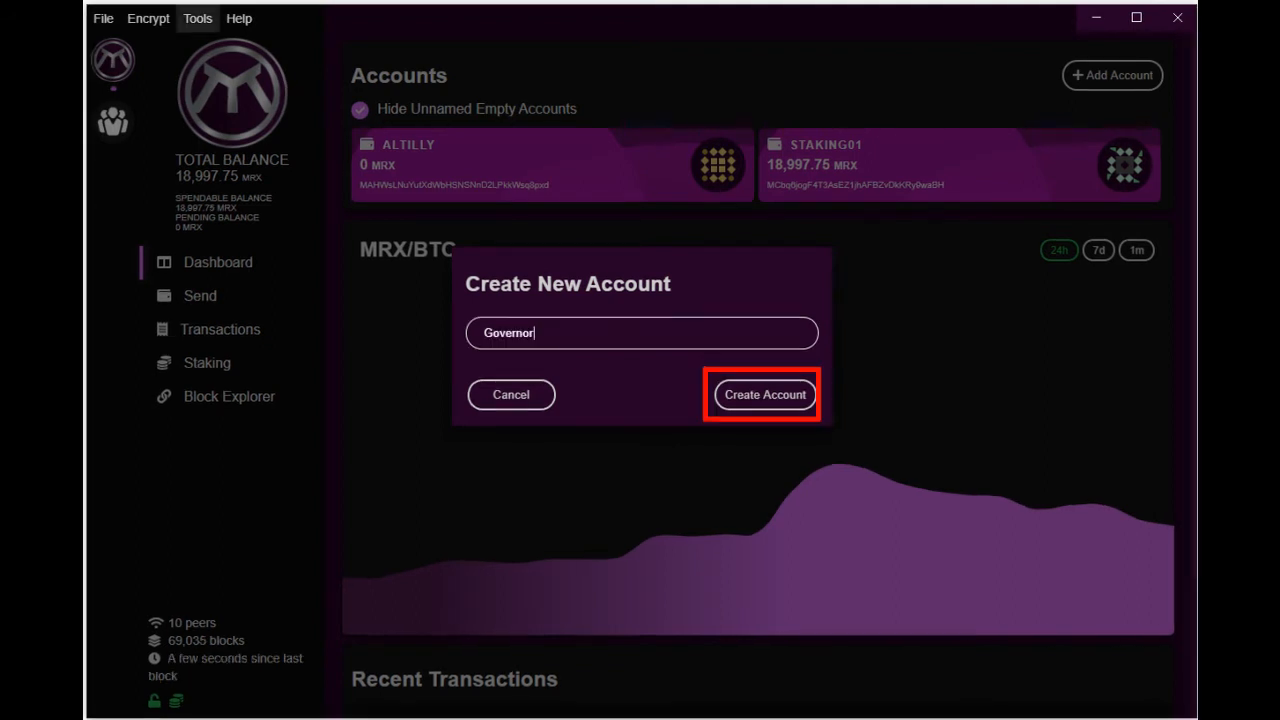
Create the new account labelled Governor
left_click(764, 394)
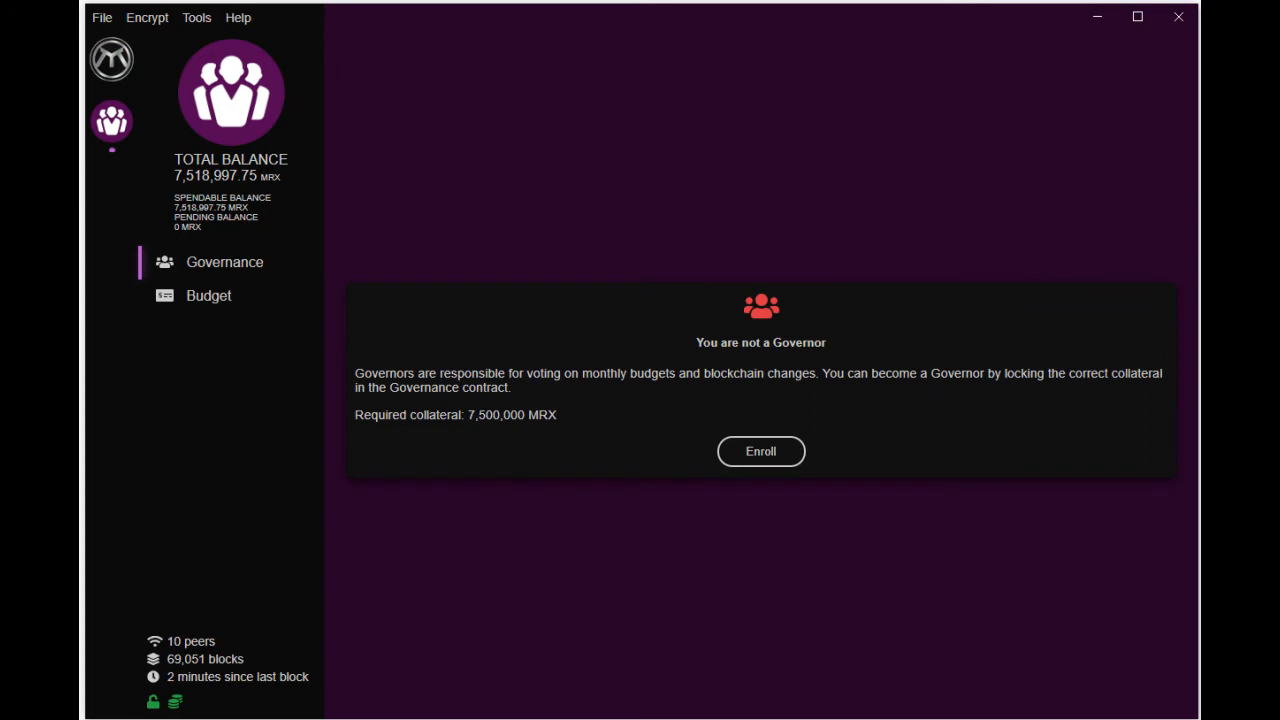
Enroll the wallet as a Governor, confirming the collateral send with the wallet passphrase
left_click(760, 451)
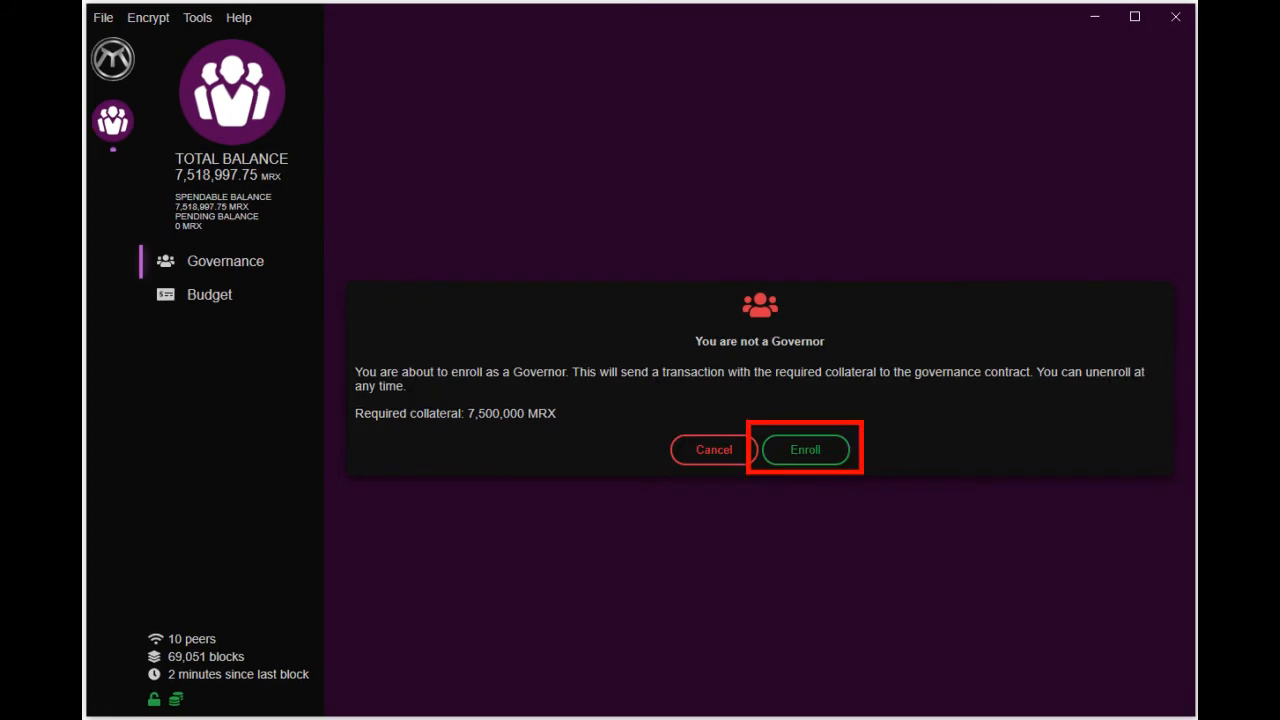
left_click(805, 449)
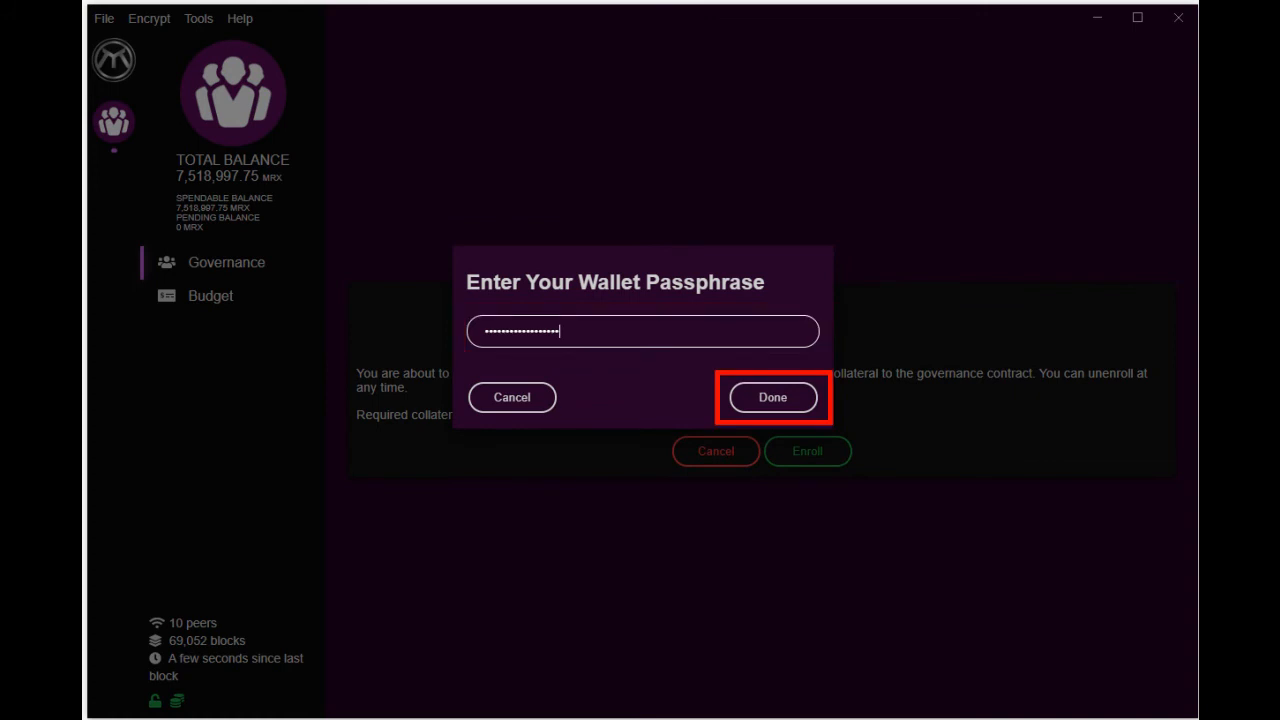
left_click(772, 397)
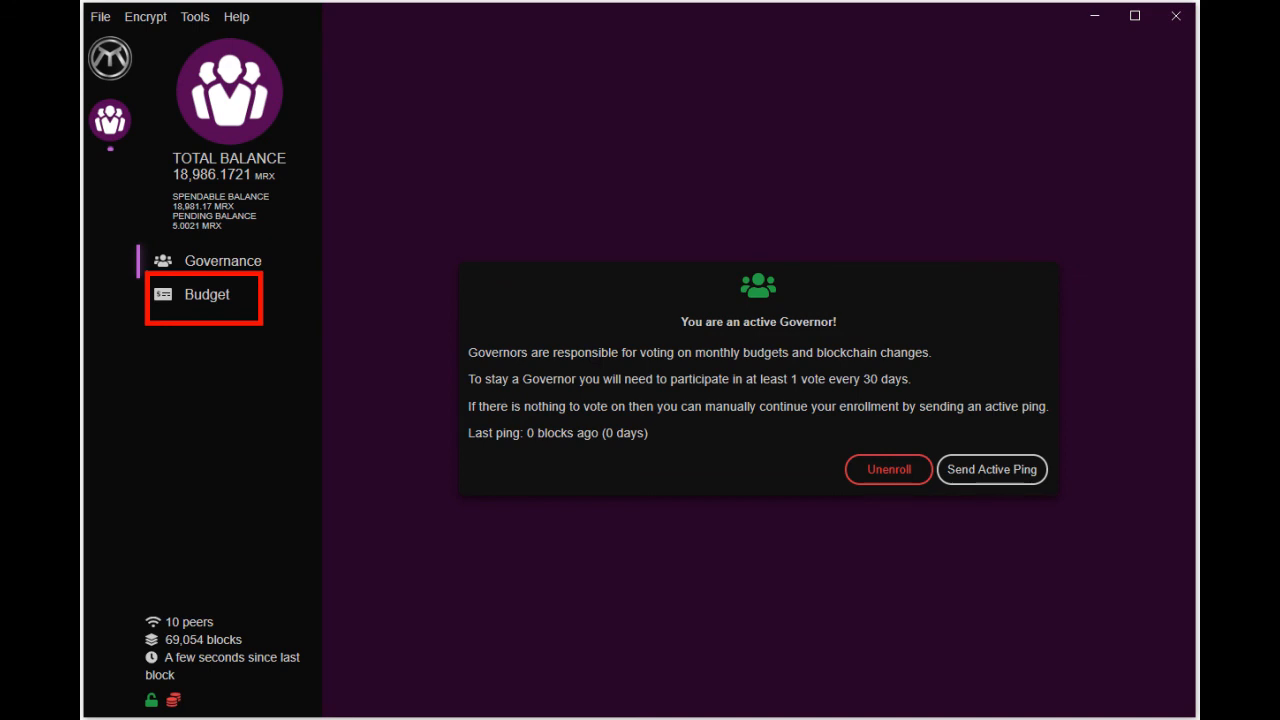
Go to Budget Proposals, showing 32 of the required 100 Governors exist
left_click(207, 294)
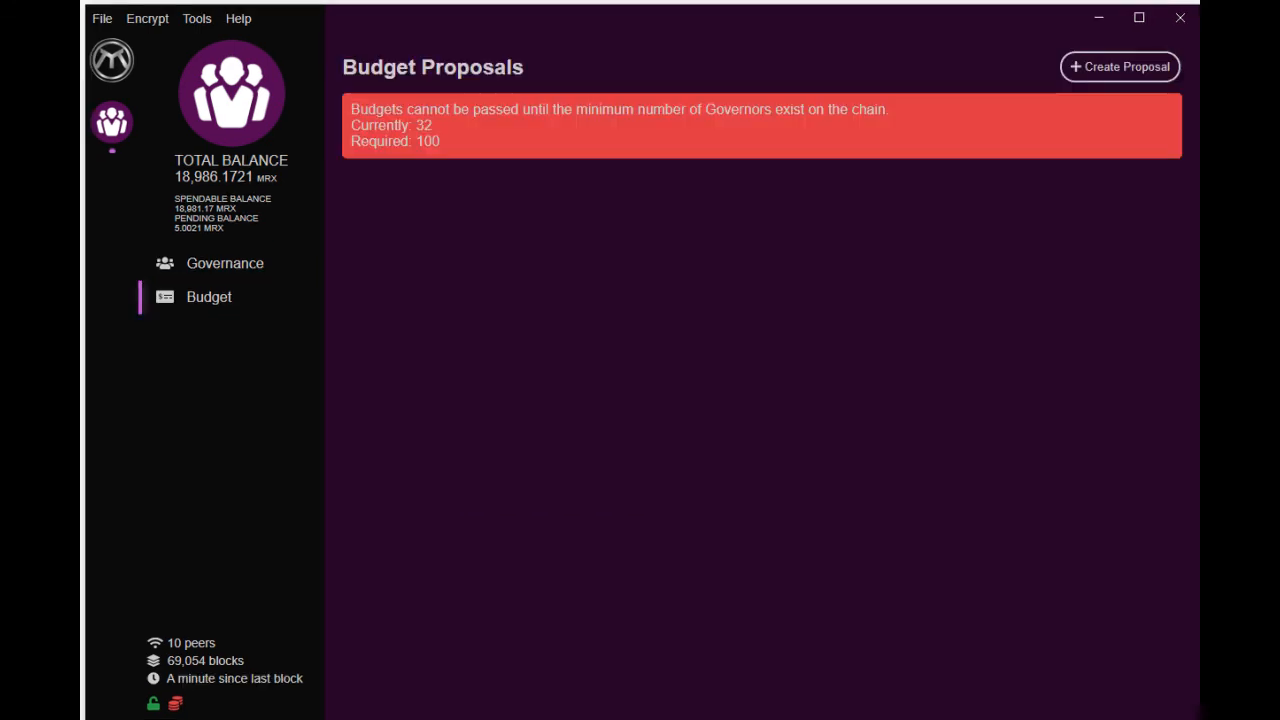